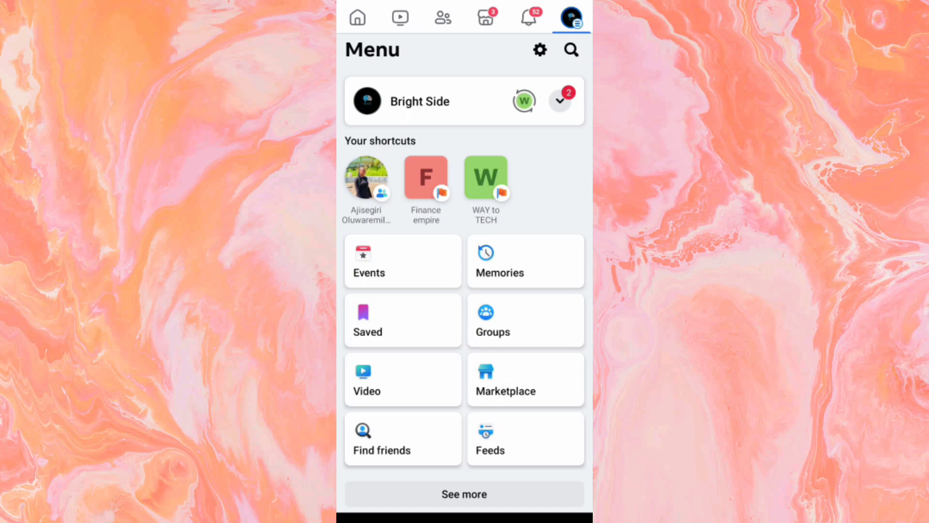
# Expand Settings & privacy in the Facebook menu and go to Settings.
pyautogui.click(357, 17)
pyautogui.scroll(-10, 465, 291)
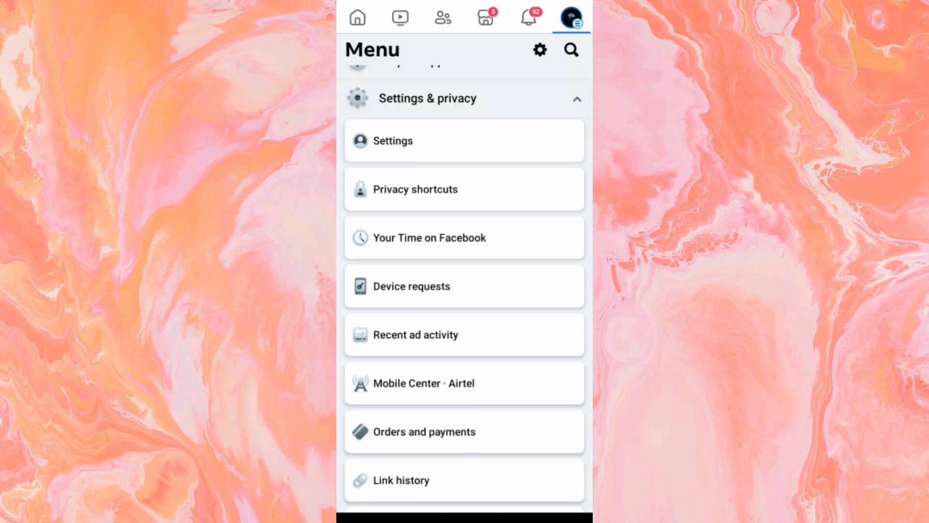
pyautogui.scroll(3, 464, 291)
pyautogui.scroll(2, 464, 290)
pyautogui.click(428, 267)
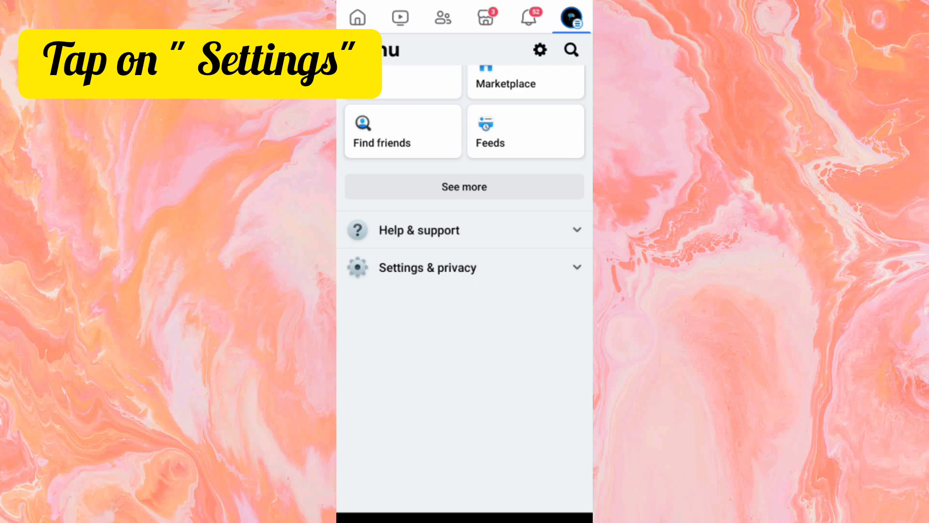
pyautogui.scroll(3, 465, 291)
pyautogui.scroll(-1, 464, 291)
pyautogui.click(428, 444)
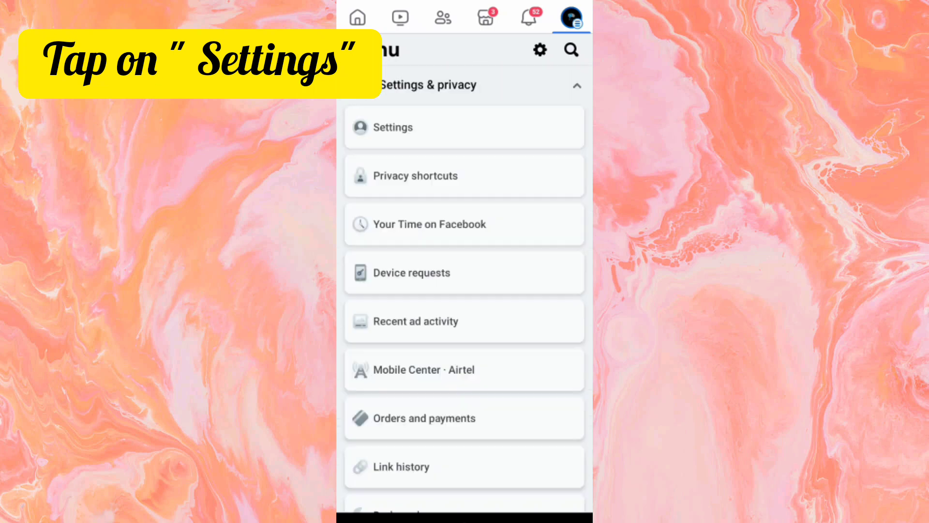
pyautogui.scroll(-3, 465, 291)
pyautogui.scroll(2, 465, 290)
pyautogui.scroll(1, 465, 291)
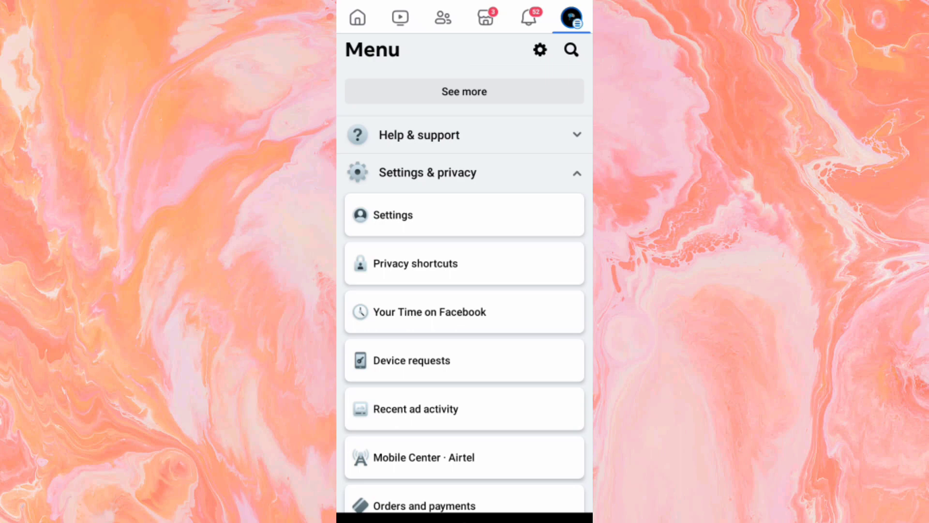
pyautogui.click(393, 215)
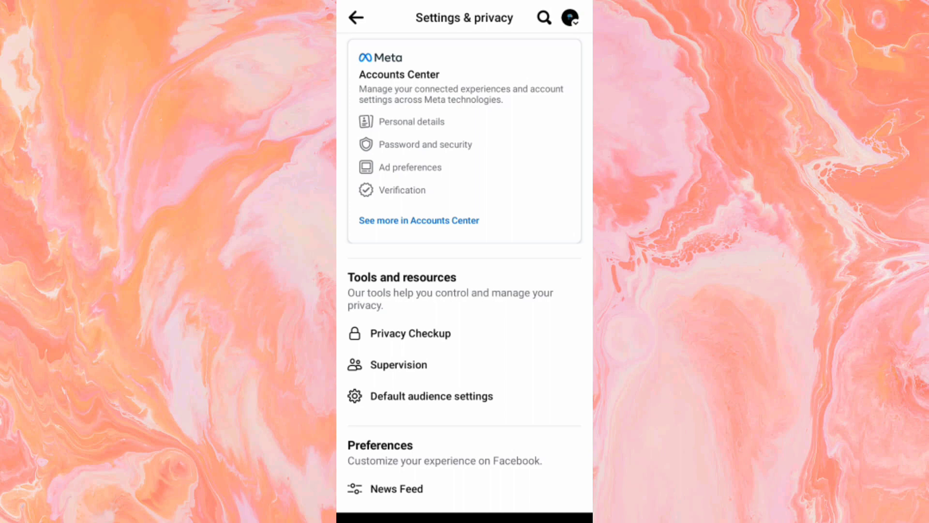
pyautogui.scroll(-2, 465, 396)
pyautogui.scroll(-2, 465, 428)
pyautogui.scroll(-3, 465, 425)
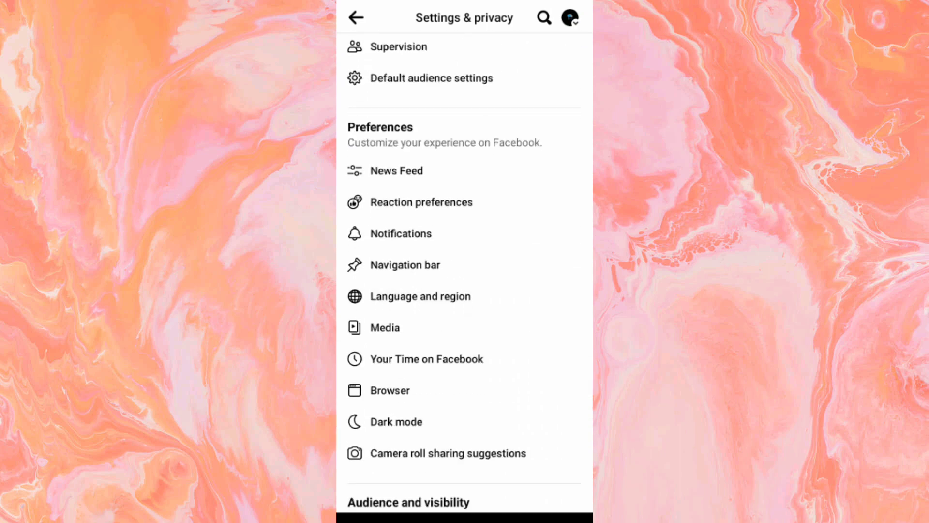
pyautogui.scroll(-2, 466, 290)
pyautogui.scroll(-2, 465, 291)
pyautogui.scroll(-2, 465, 291)
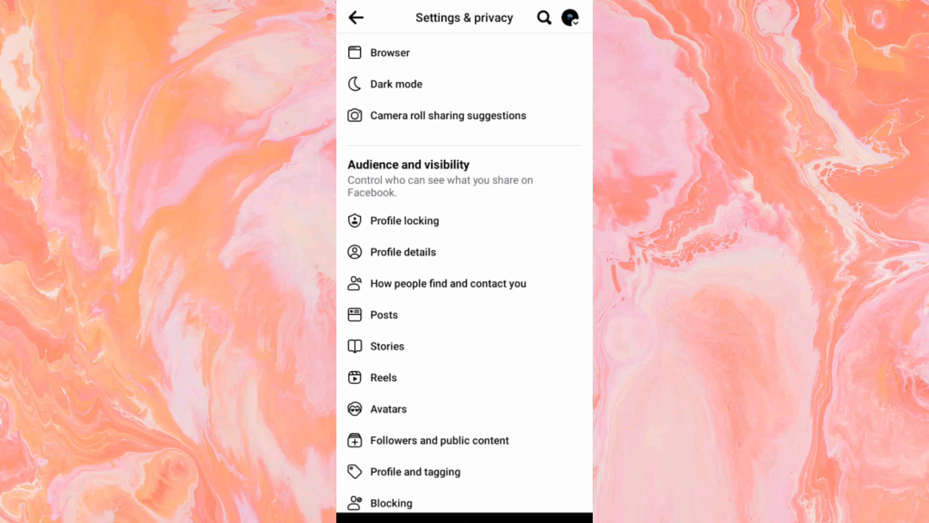
pyautogui.scroll(-2, 465, 409)
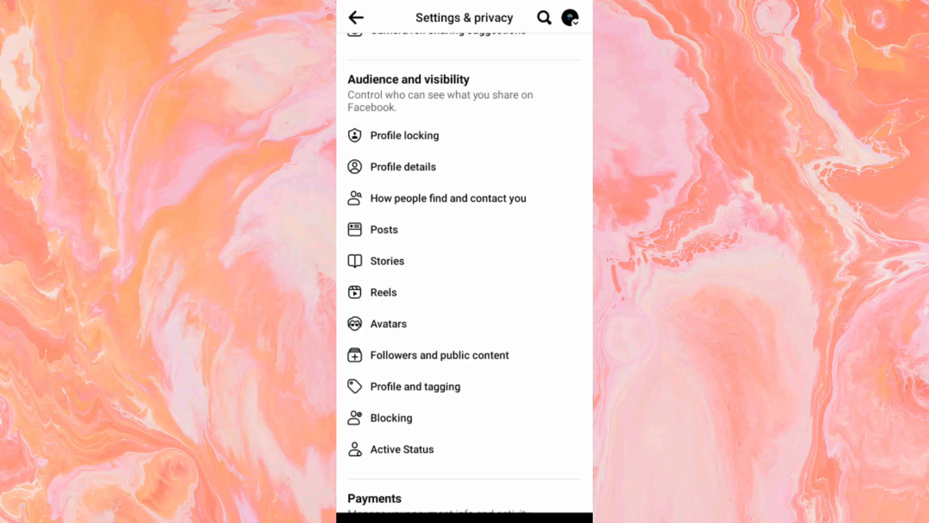
pyautogui.scroll(-2, 466, 290)
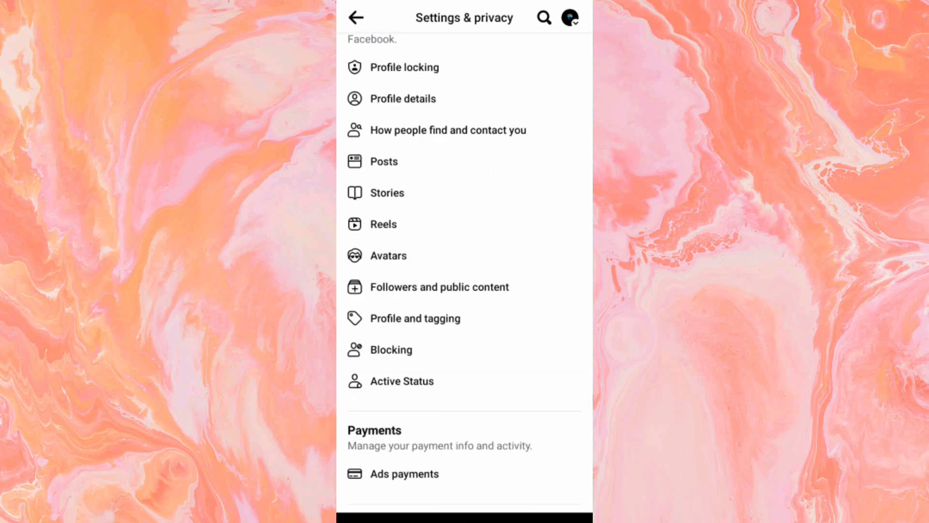
pyautogui.scroll(-1, 464, 291)
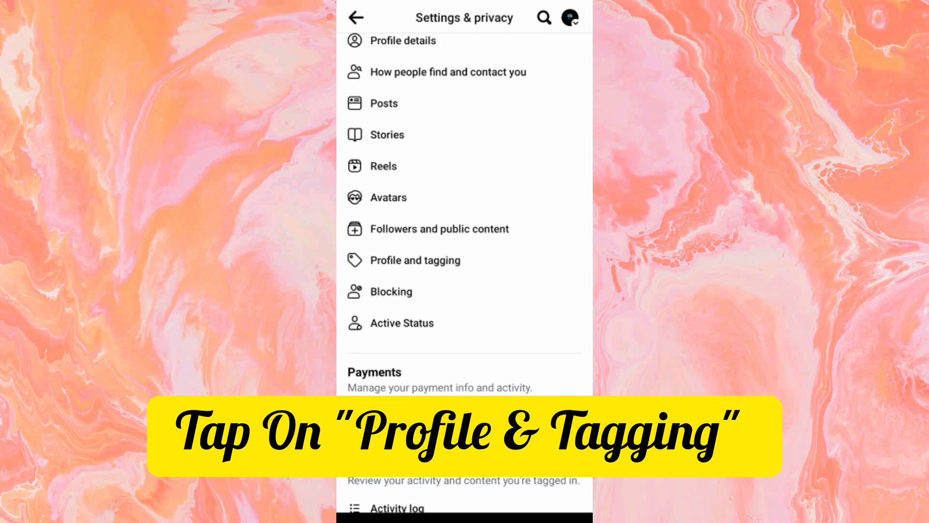
# Choose Profile and tagging under Audience and visibility.
pyautogui.click(415, 260)
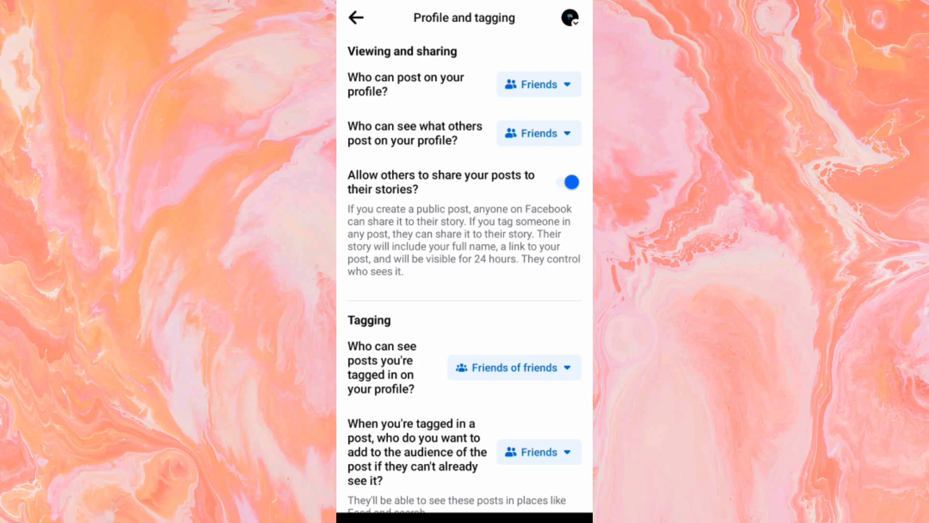
# Set 'Who can post on your profile?' to Only me instead of Friends.
pyautogui.click(539, 84)
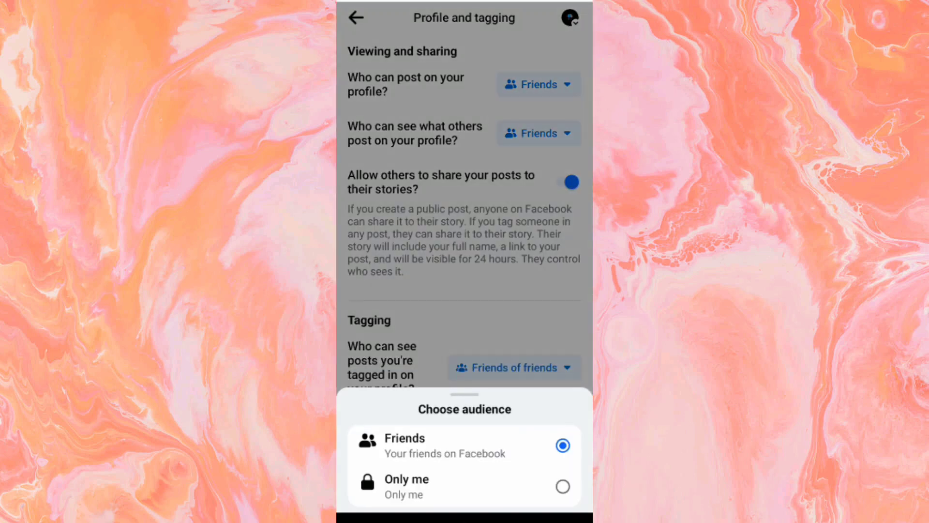
pyautogui.click(406, 483)
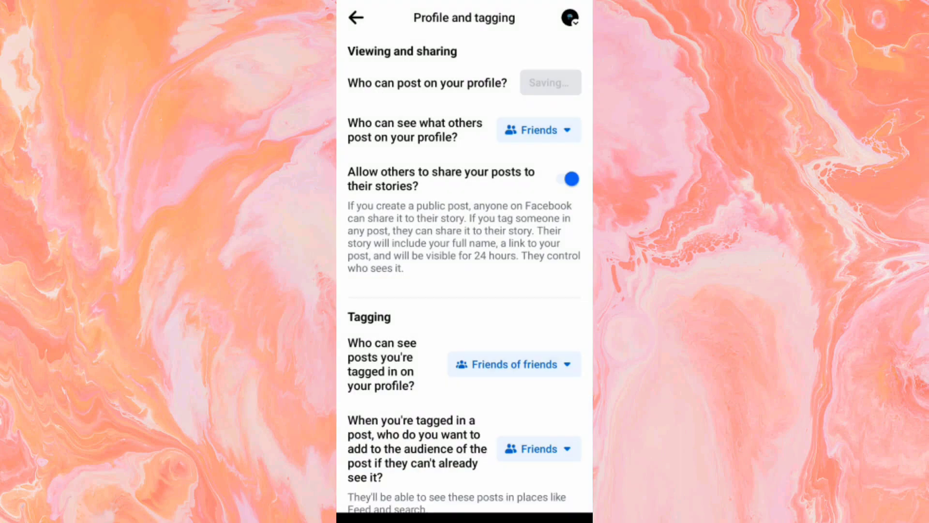